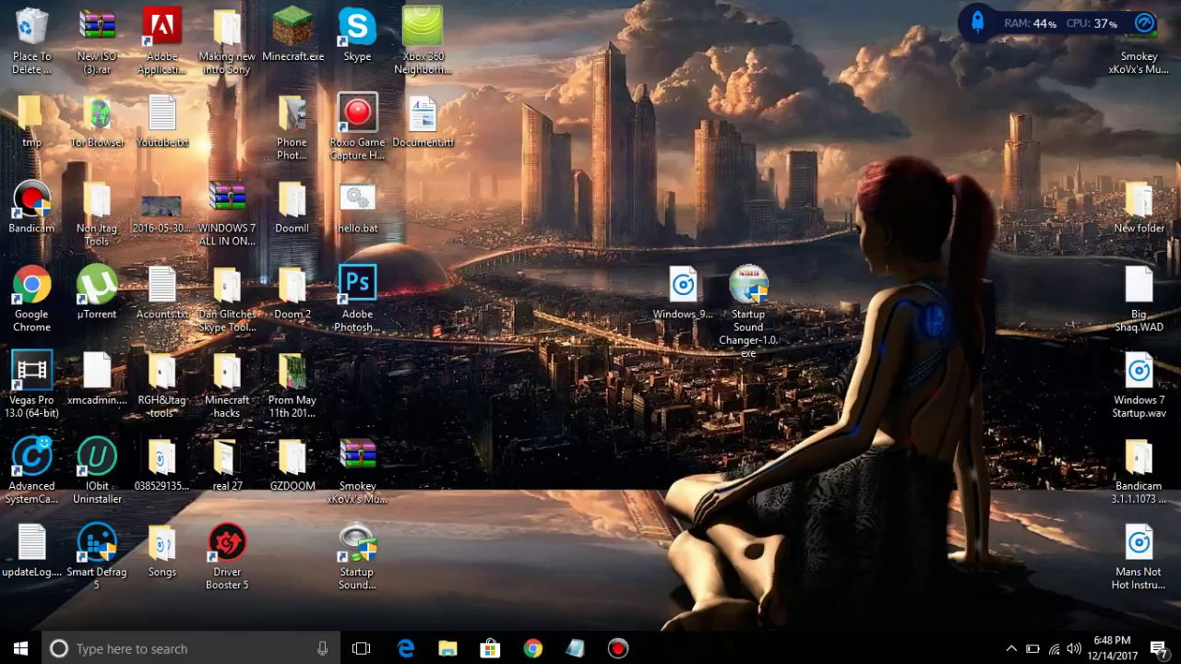
Move the Startup Sound Changer-1.0.exe file aside and launch the Startup Sound Changer shortcut.
{"action": "left_click", "coordinate": [683, 291]}
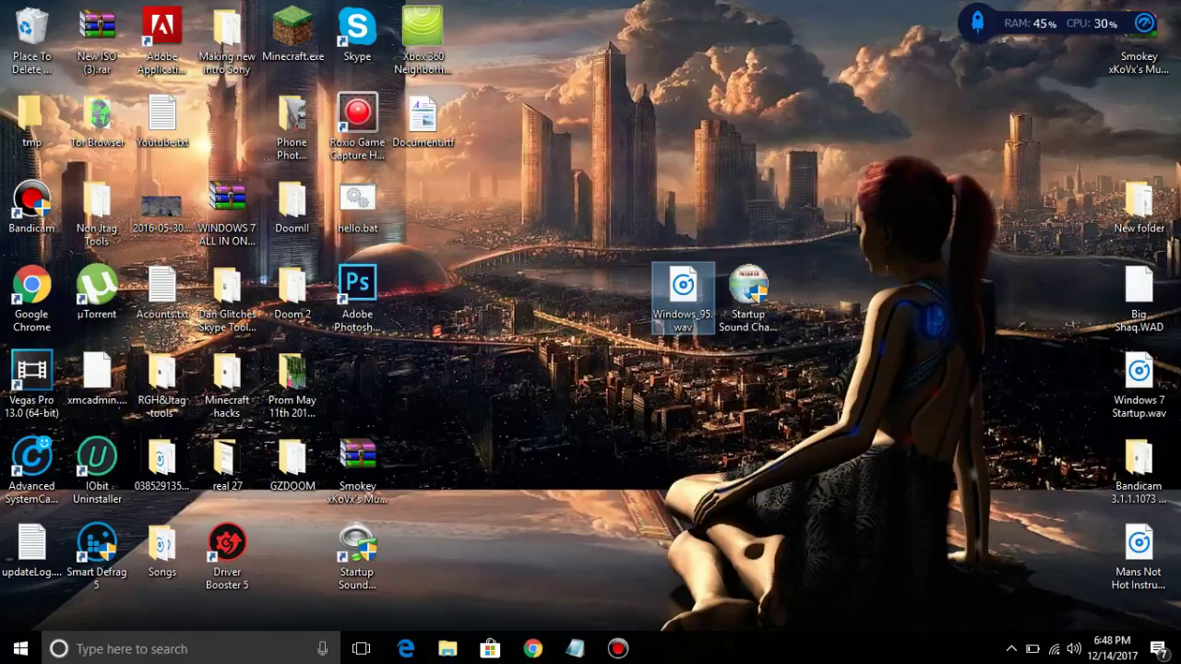
{"action": "left_click", "coordinate": [749, 293]}
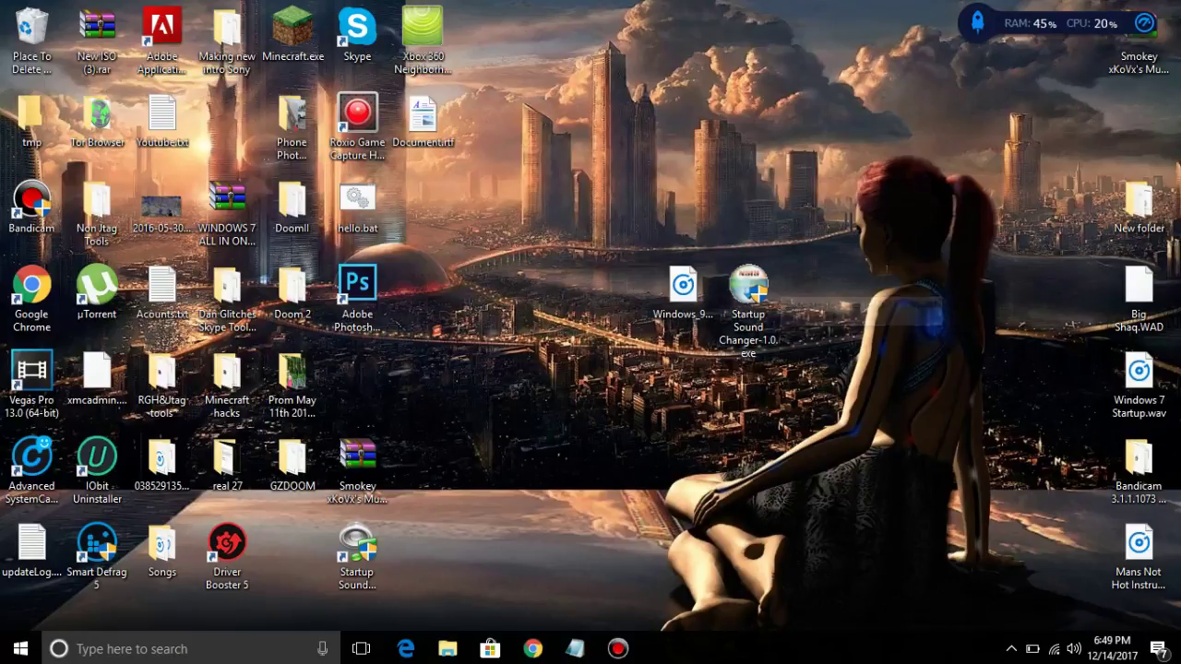
{"action": "left_click_drag", "start_coordinate": [748, 291], "coordinate": [1008, 222]}
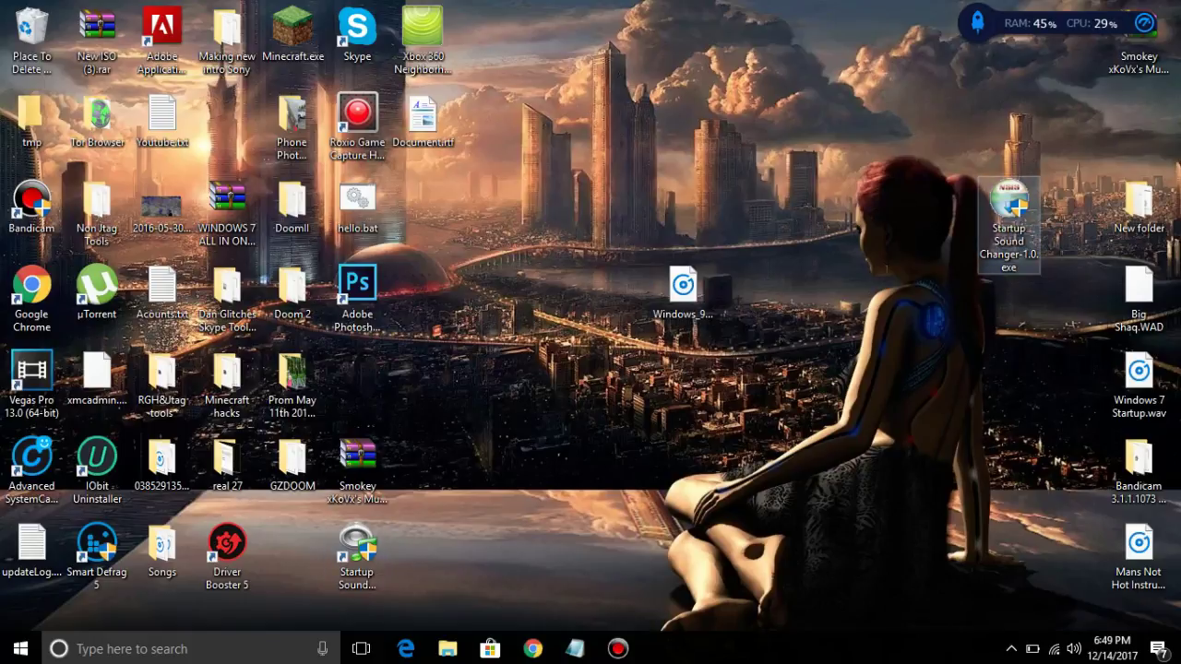
{"action": "mouse_move", "coordinate": [358, 549]}
{"action": "left_mouse_down"}
{"action": "mouse_move", "coordinate": [398, 553]}
{"action": "mouse_move", "coordinate": [752, 295]}
{"action": "left_mouse_up"}
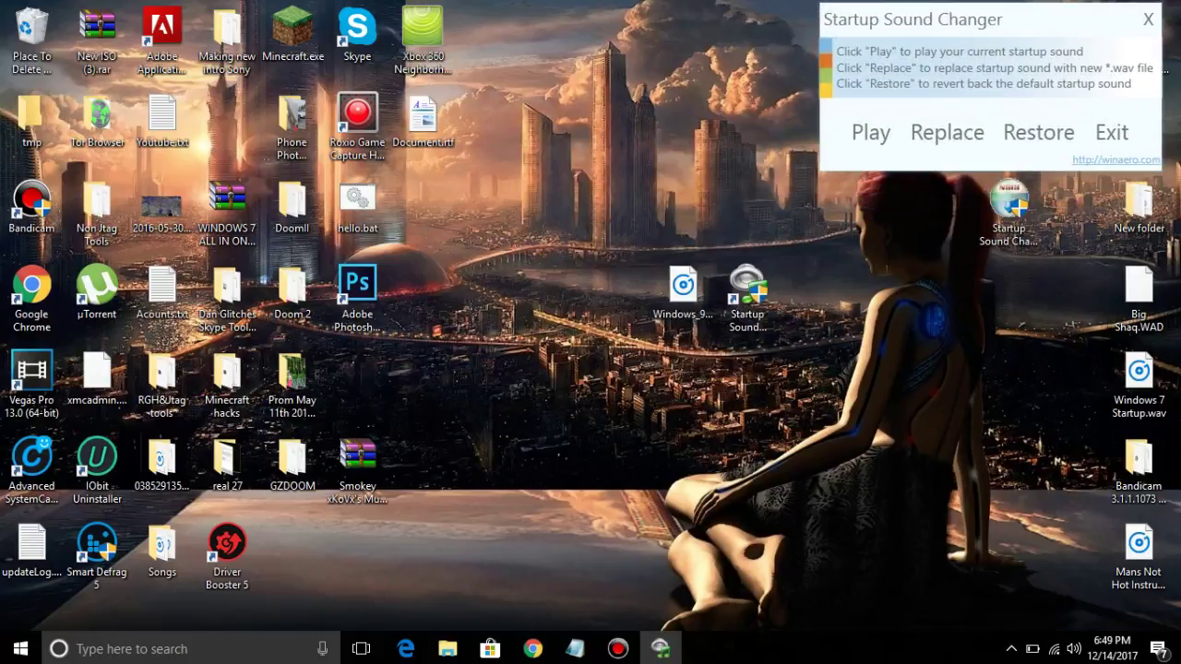
Shift Windows_95.wav left and place the tool's shortcut beside it on the desktop.
{"action": "left_click_drag", "start_coordinate": [683, 290], "coordinate": [553, 291]}
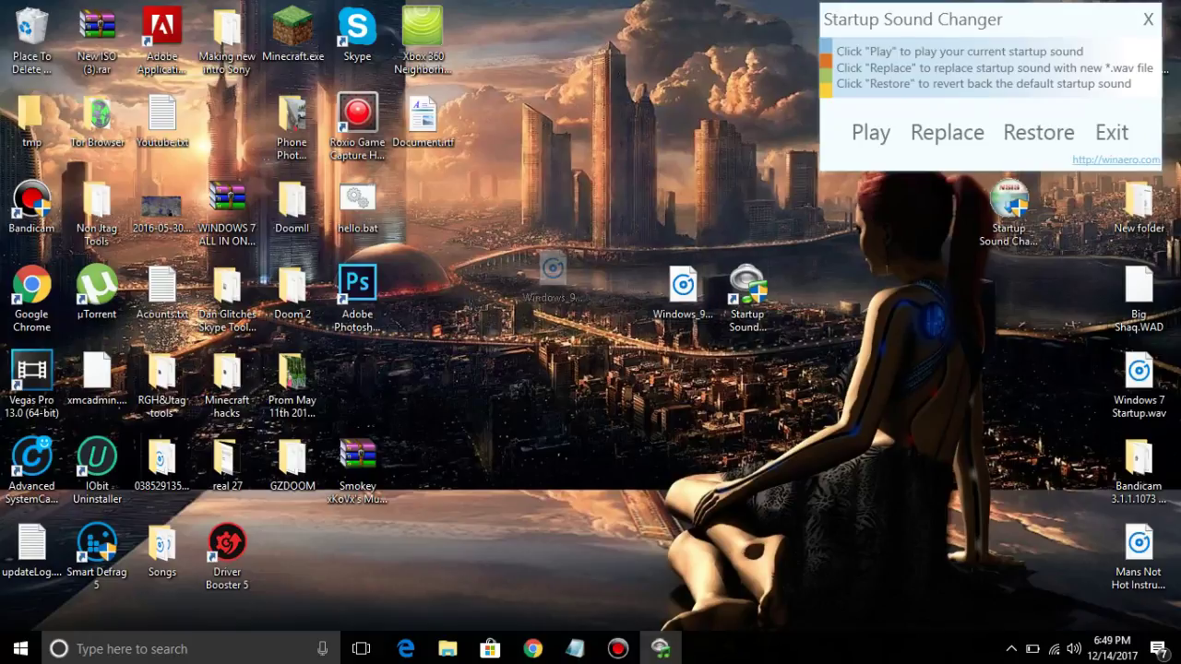
{"action": "left_click_drag", "start_coordinate": [748, 294], "coordinate": [683, 294]}
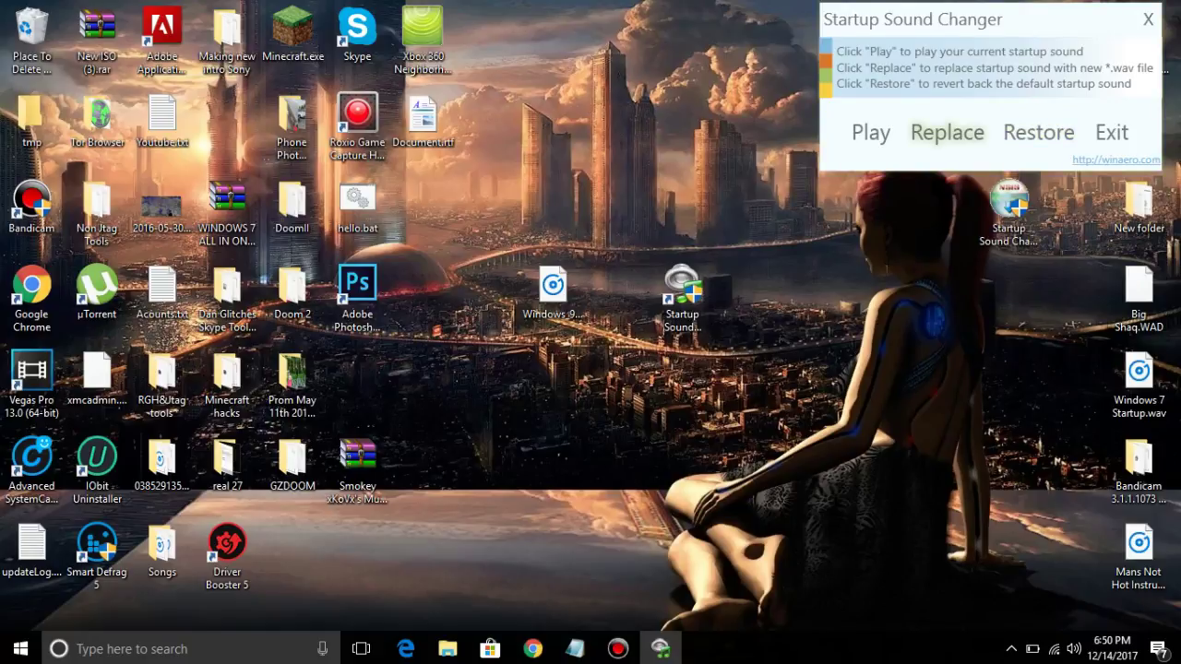
Replace the startup sound with Windows_95.wav from the Desktop folder.
{"action": "left_click", "coordinate": [946, 132]}
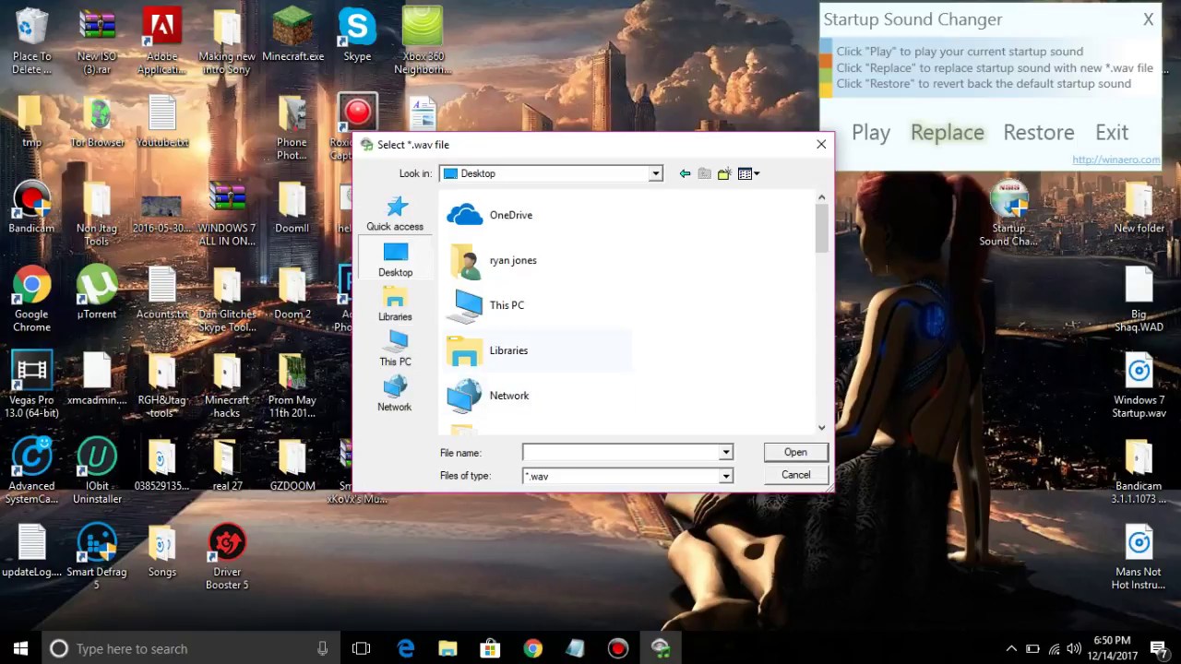
{"action": "scroll", "coordinate": [517, 304], "scroll_direction": "down", "scroll_amount": 3}
{"action": "scroll", "coordinate": [628, 314], "scroll_direction": "down", "scroll_amount": 3}
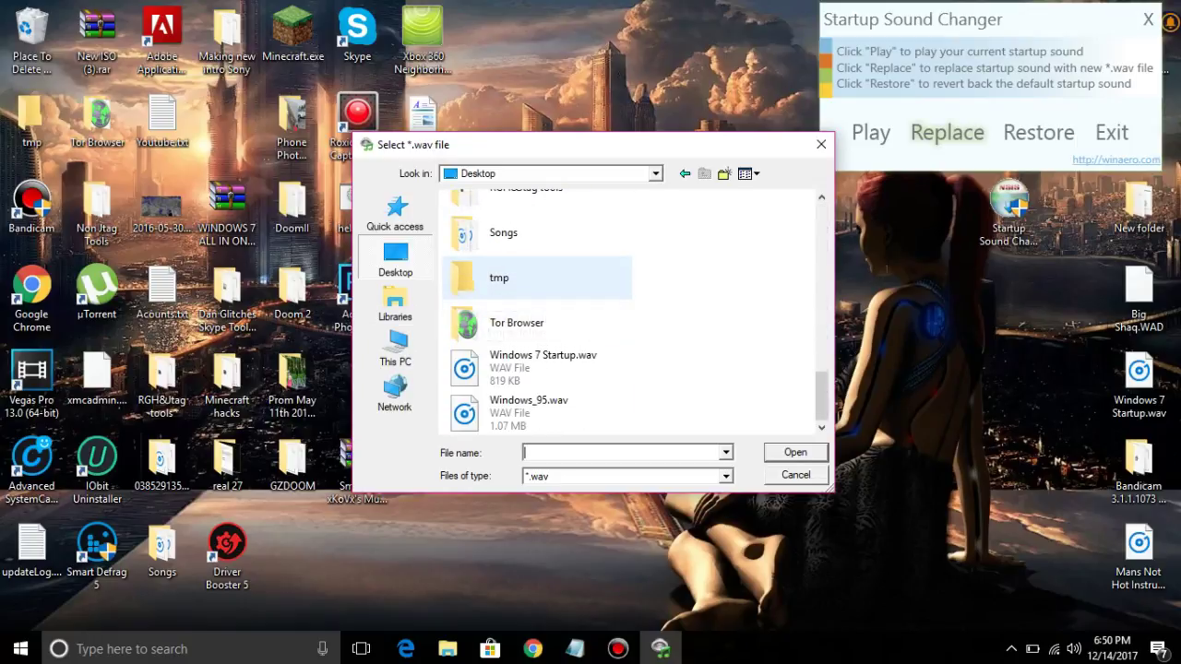
{"action": "left_click", "coordinate": [535, 412]}
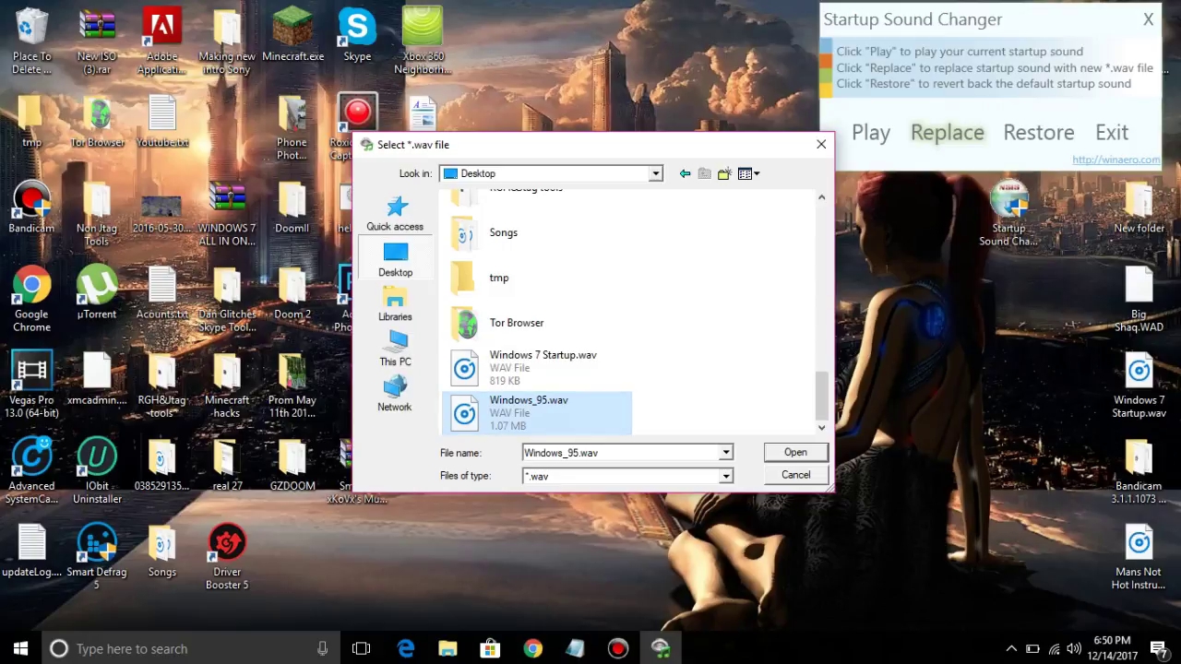
{"action": "left_click", "coordinate": [795, 452]}
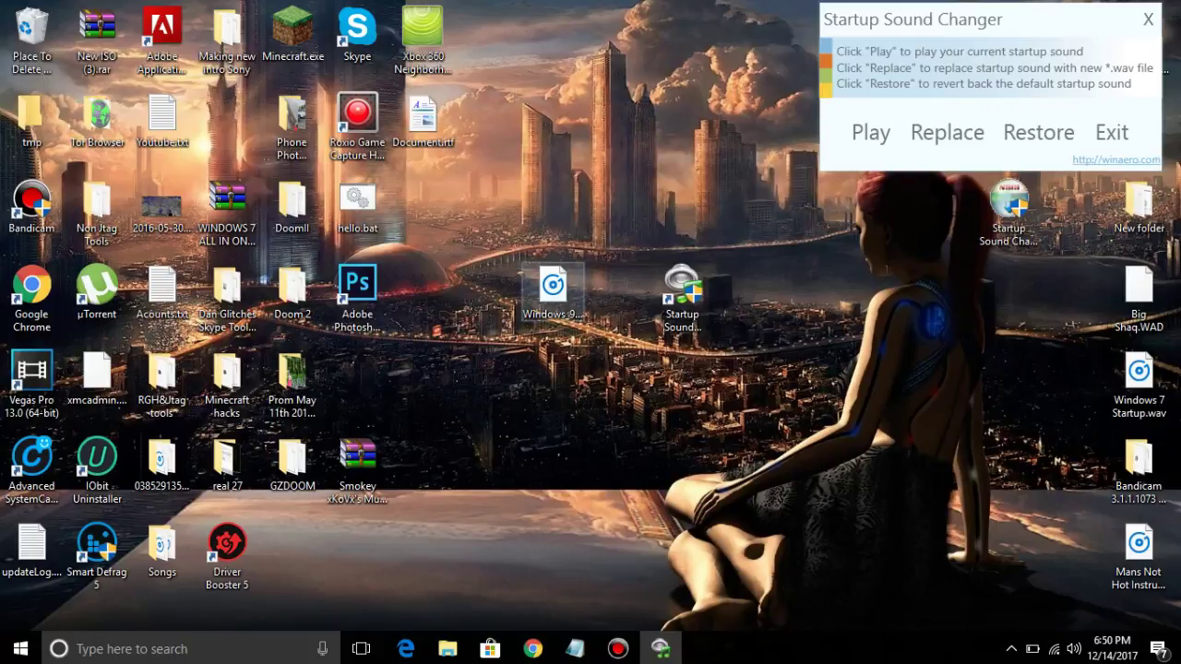
Drag the Windows_95.wav icon up and over into the left desktop icon grid.
{"action": "left_click_drag", "start_coordinate": [553, 286], "coordinate": [423, 205]}
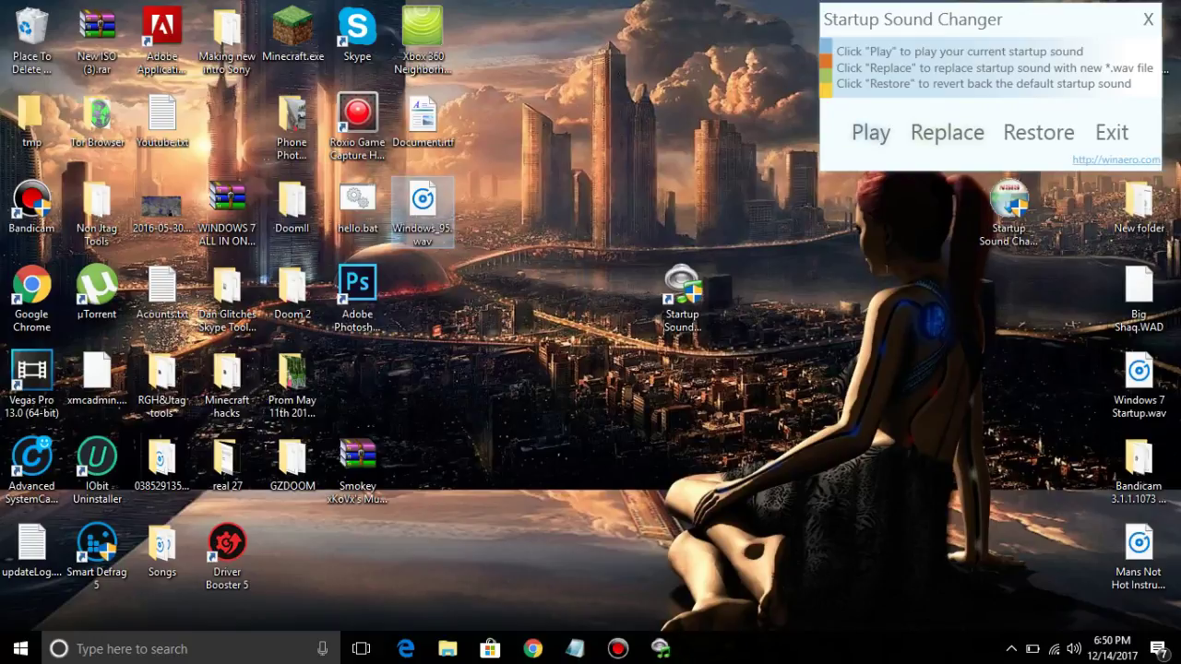
{"action": "left_click_drag", "start_coordinate": [422, 208], "coordinate": [357, 379]}
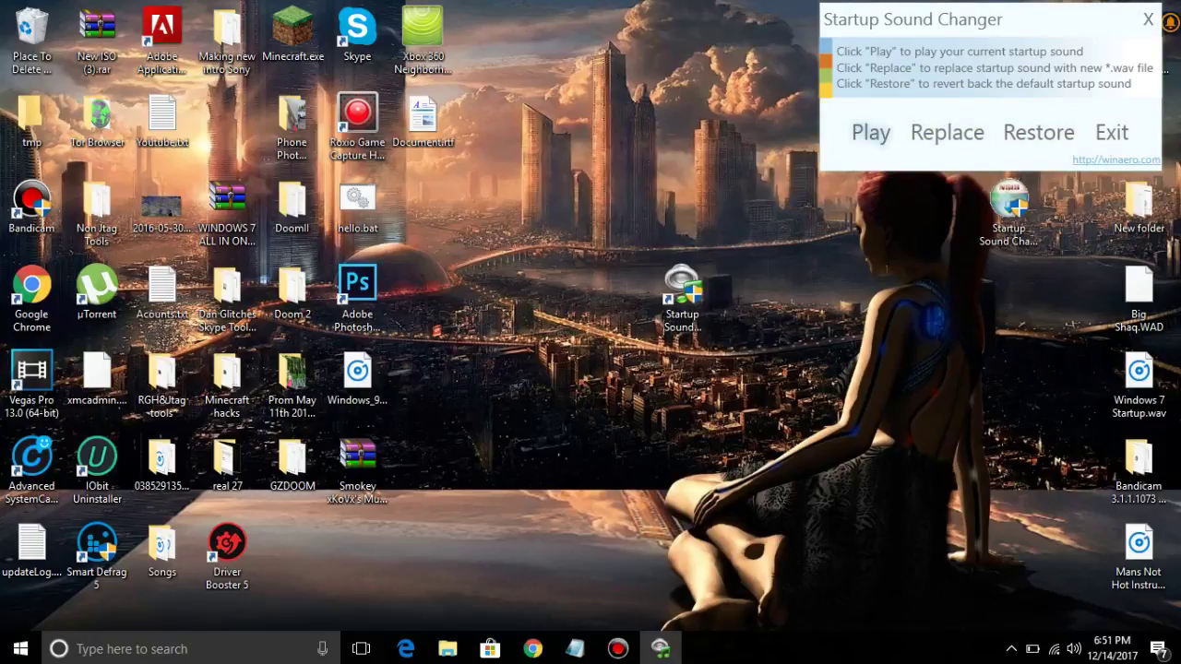
Pick Windows_95.wav again as the replacement startup sound via Replace.
{"action": "left_click", "coordinate": [947, 132]}
{"action": "scroll", "coordinate": [591, 314], "scroll_direction": "down", "scroll_amount": 5}
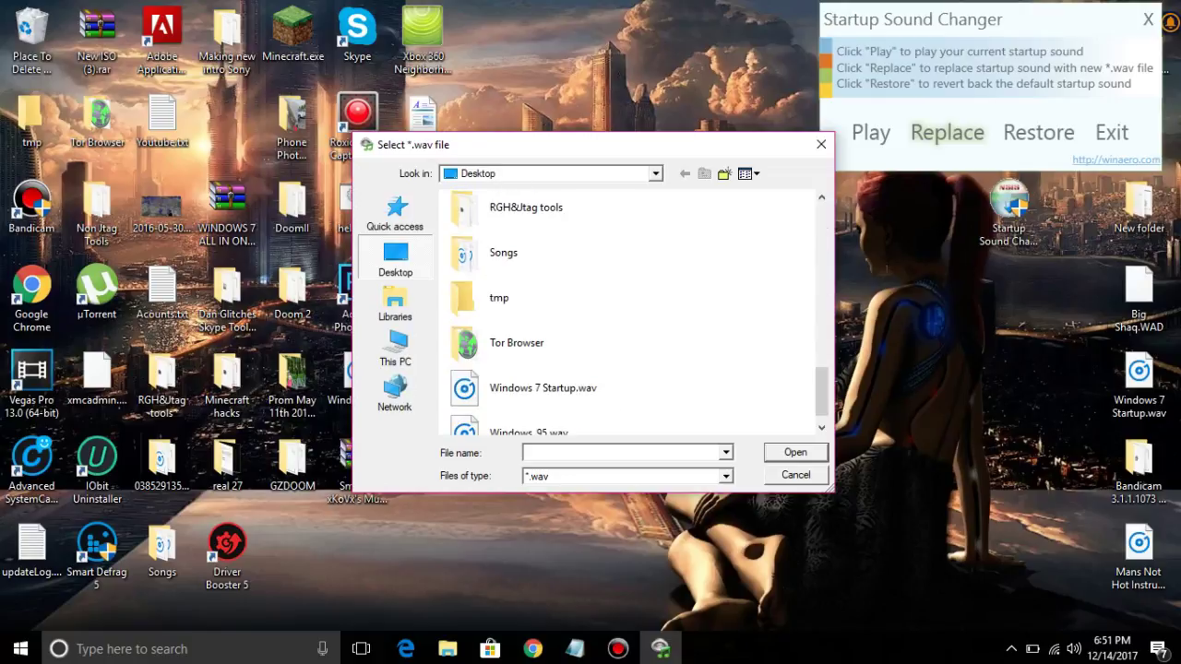
{"action": "scroll", "coordinate": [590, 314], "scroll_direction": "down", "scroll_amount": 2}
{"action": "left_click", "coordinate": [529, 406]}
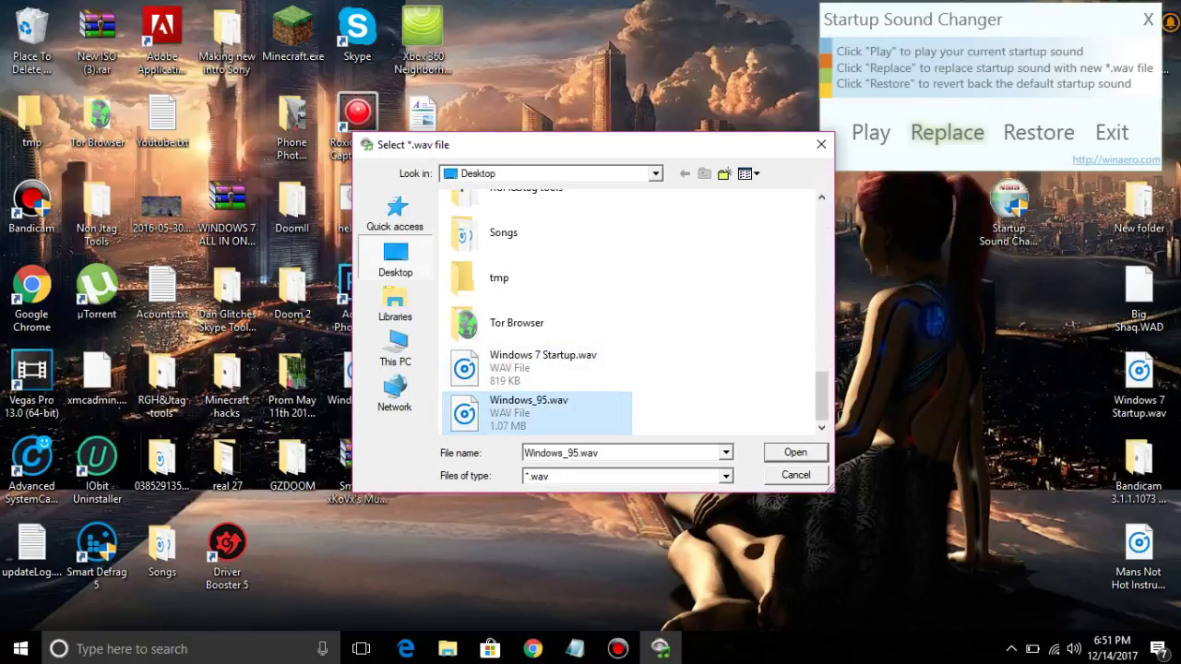
{"action": "double_click", "coordinate": [528, 406]}
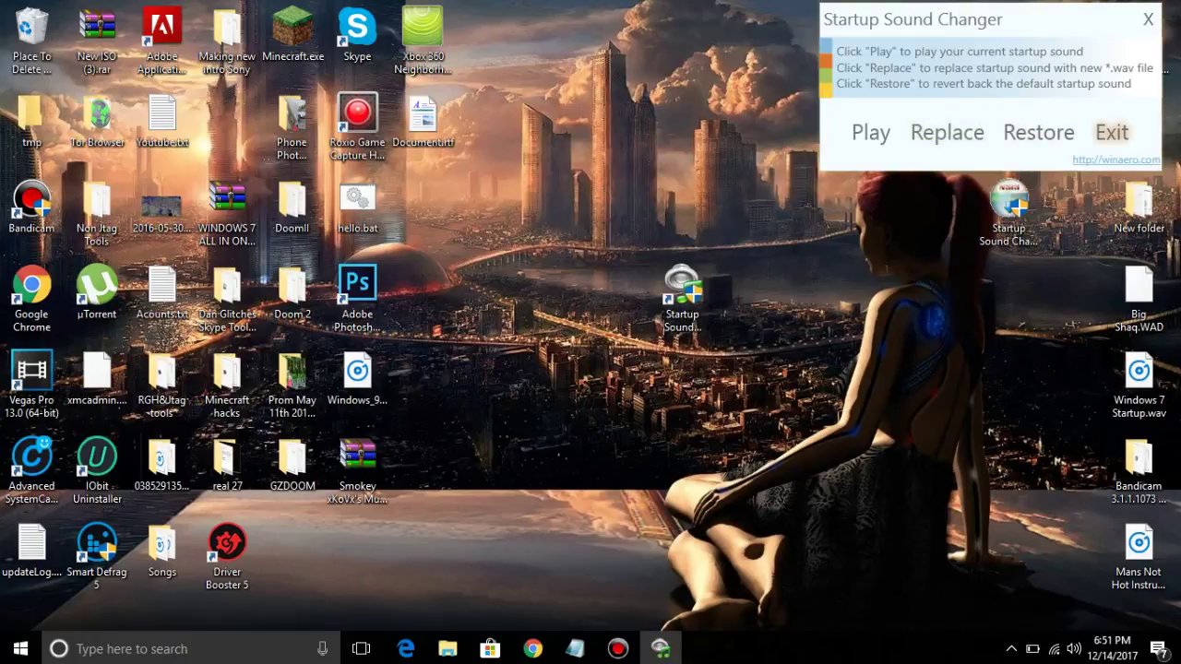
Exit Startup Sound Changer, return Windows_95.wav to the centre and box-select it with the shortcut.
{"action": "left_click", "coordinate": [1112, 132]}
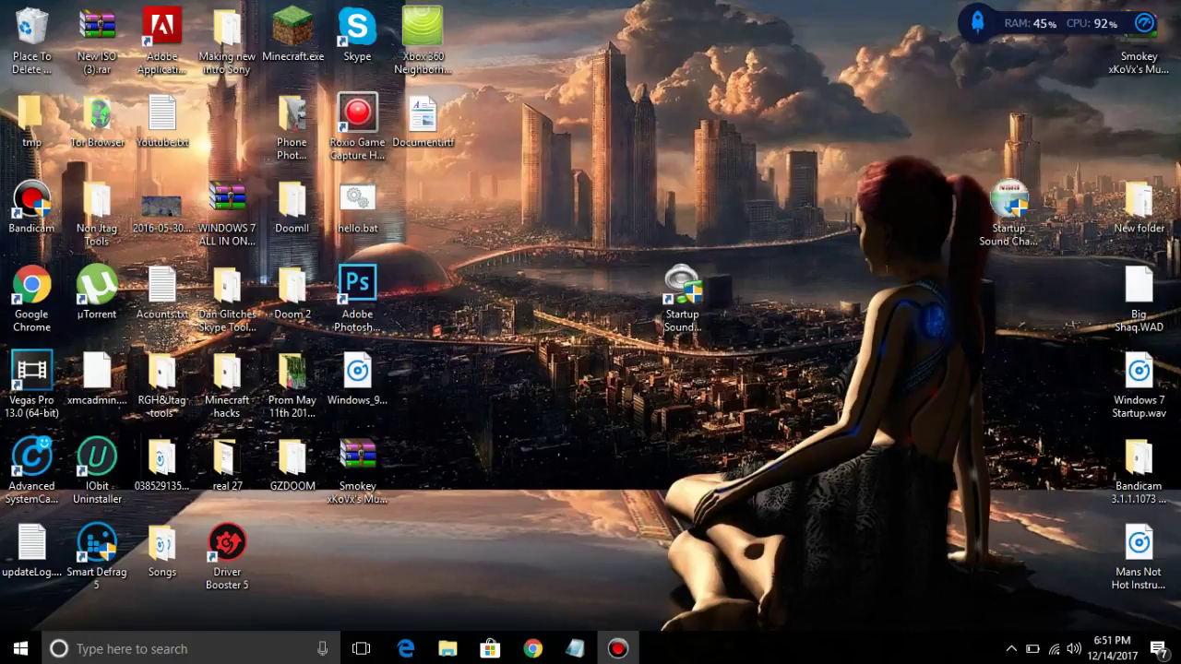
{"action": "left_click_drag", "start_coordinate": [357, 374], "coordinate": [553, 293]}
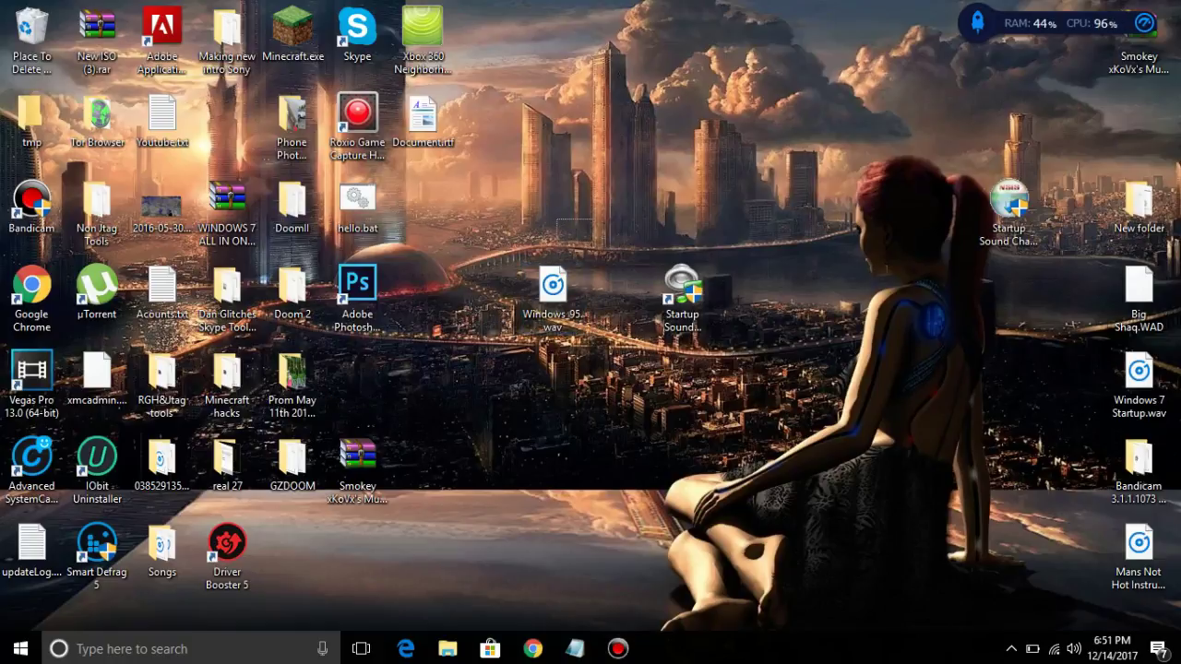
{"action": "left_click_drag", "start_coordinate": [591, 240], "coordinate": [738, 341]}
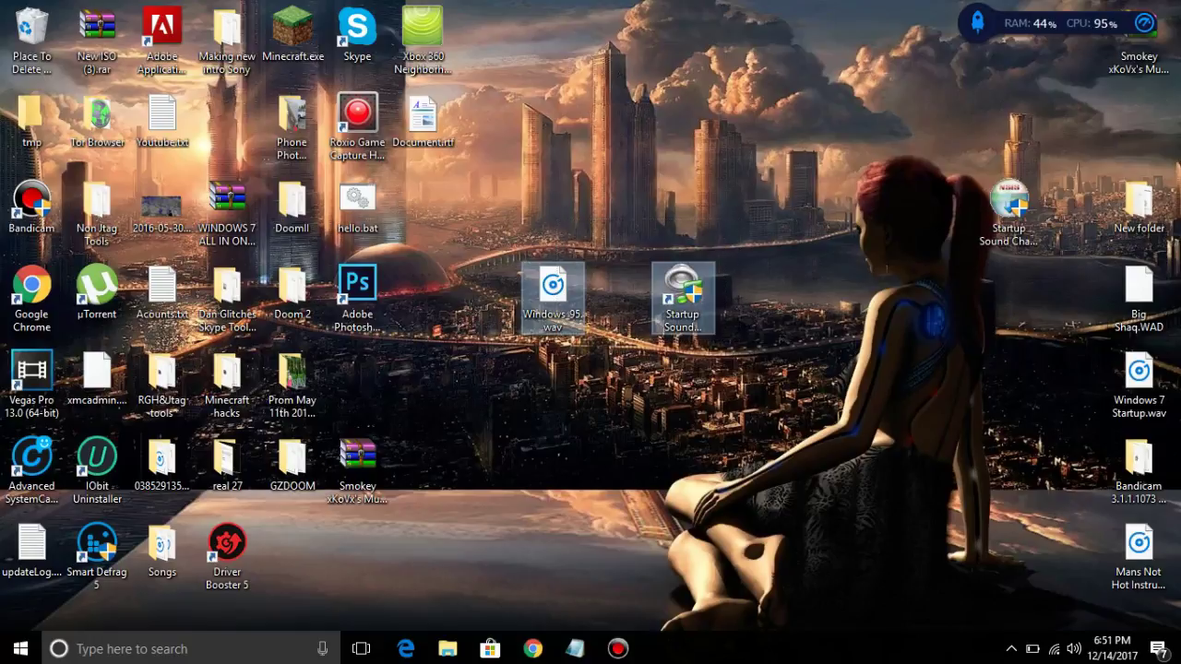